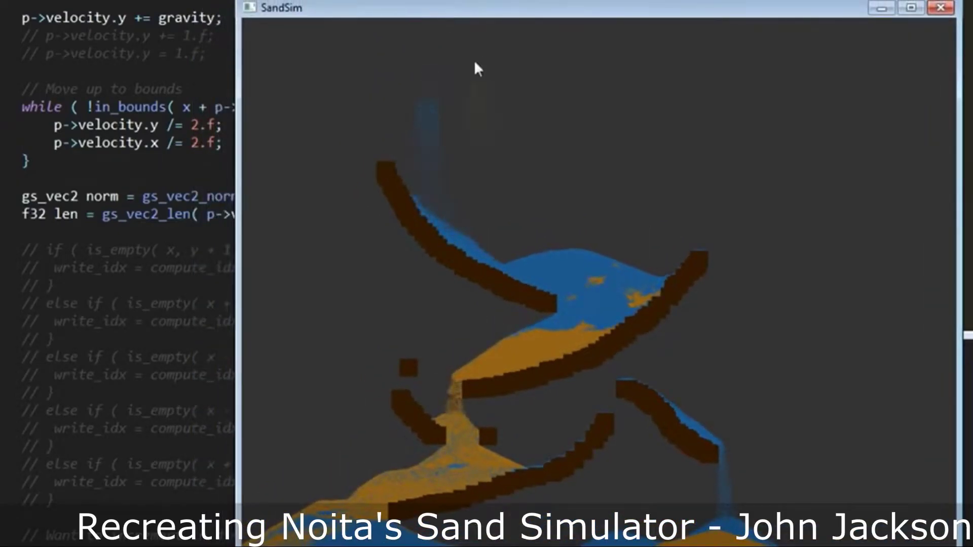
Pour a fresh sand stream from high in the SandSim window onto the right ramp.
drag(653, 157, 644, 47)
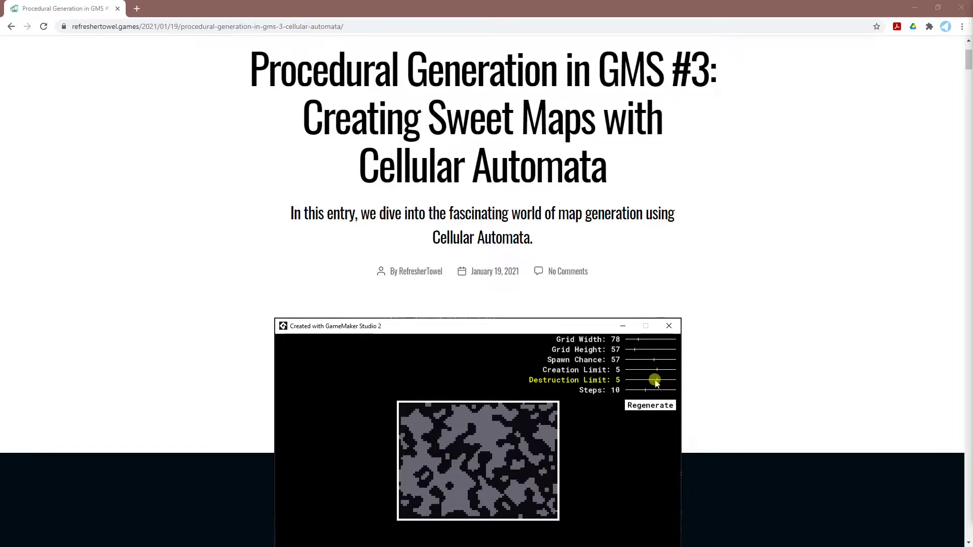
Lower the Destruction Limit to 3, regenerate the map, then shrink the grid size and step count.
drag(652, 382, 645, 385)
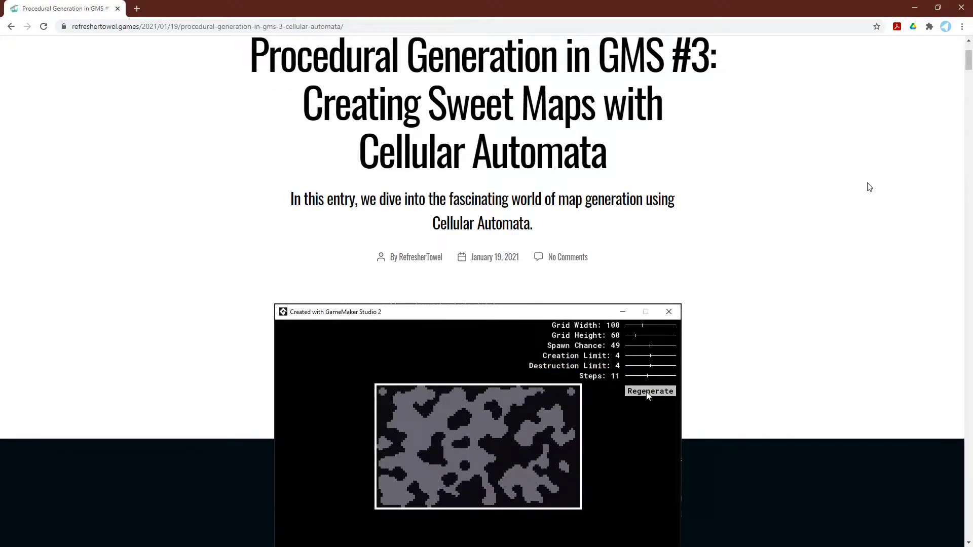
click(648, 393)
click(649, 394)
drag(643, 325, 633, 335)
mouse_move(646, 376)
mouse_down()
mouse_move(633, 378)
mouse_move(645, 378)
mouse_move(645, 346)
mouse_move(647, 357)
mouse_move(658, 350)
mouse_move(656, 368)
mouse_move(645, 369)
mouse_up()
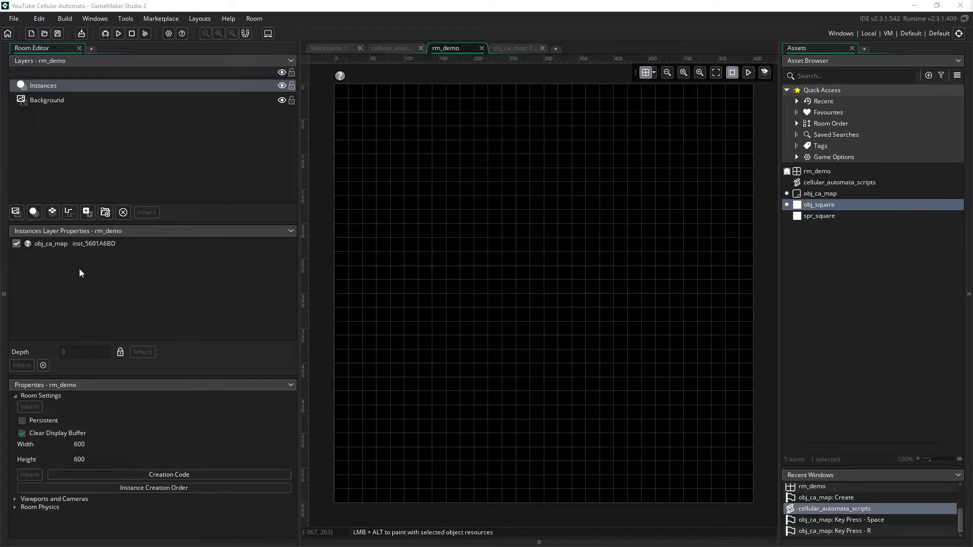
Browse the Asset Browser entries and open cellular_automata_scripts in the code editor.
click(855, 183)
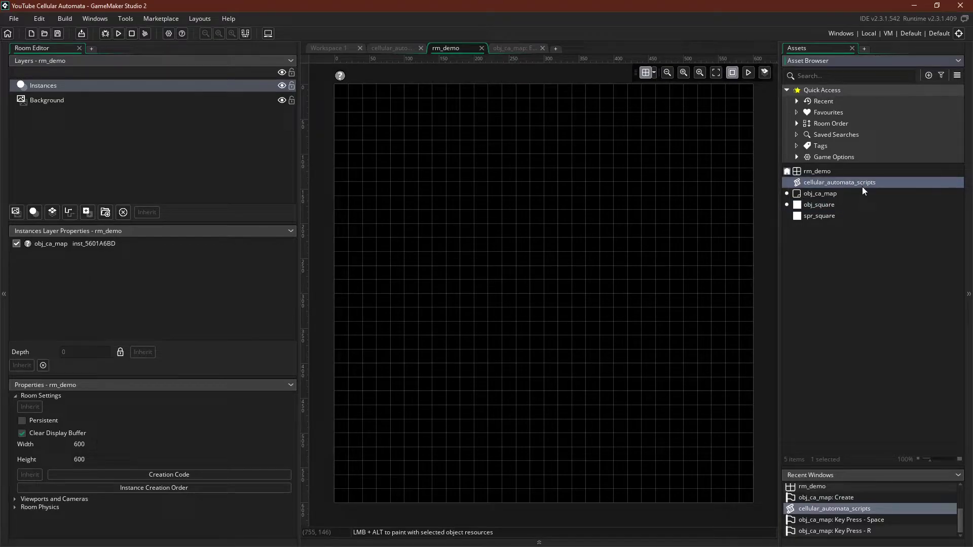
click(854, 194)
click(854, 194)
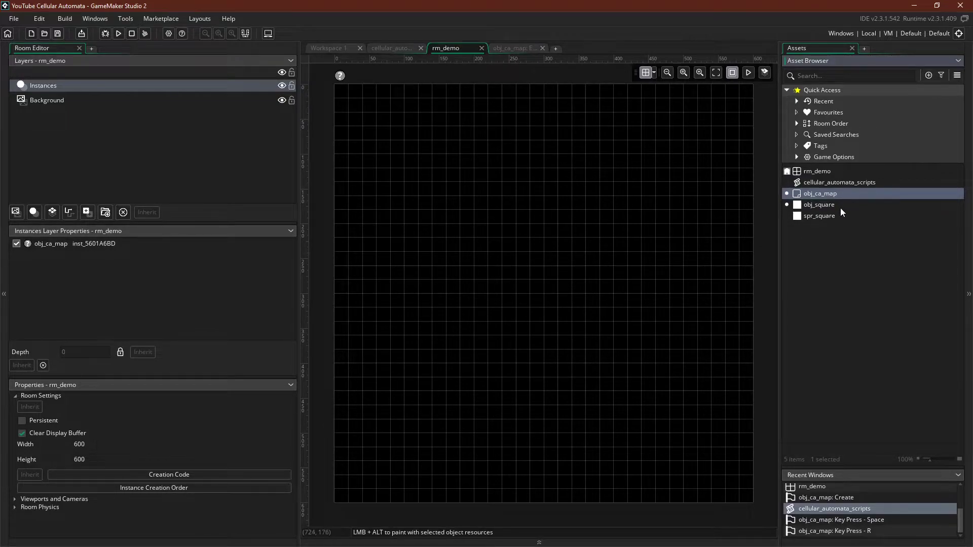
double_click(840, 206)
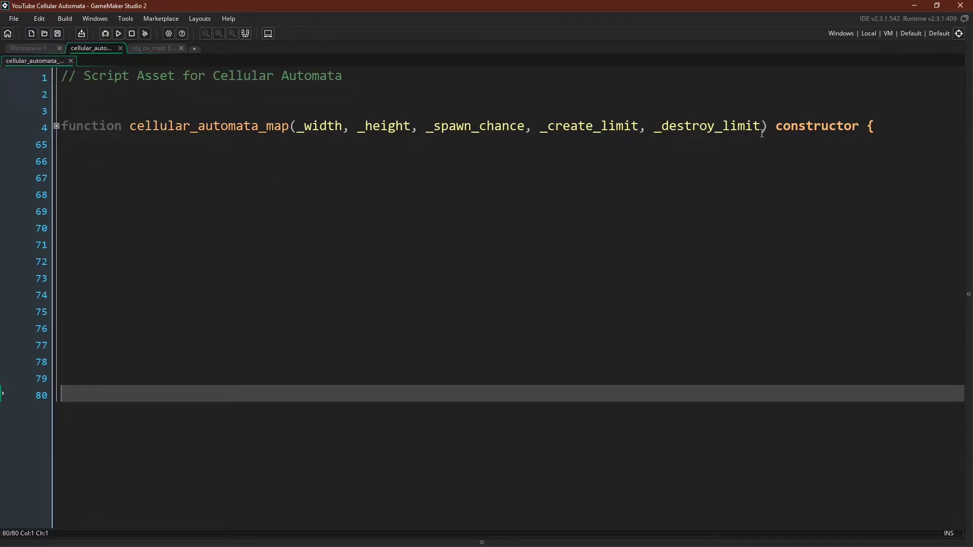
Unfold the cellular_automata_map constructor at line 4.
click(55, 125)
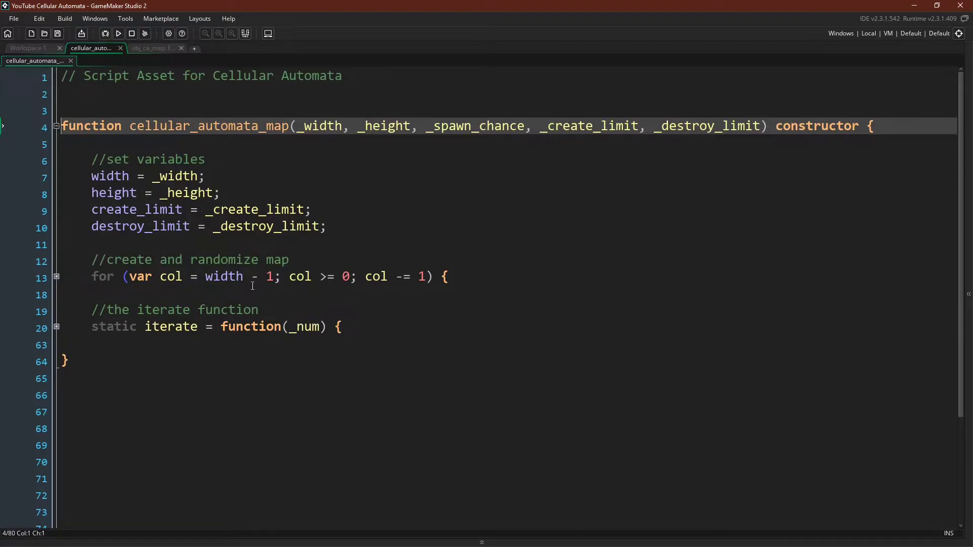
Unfold the column loop and move through the nested row loop to its closing line.
click(56, 277)
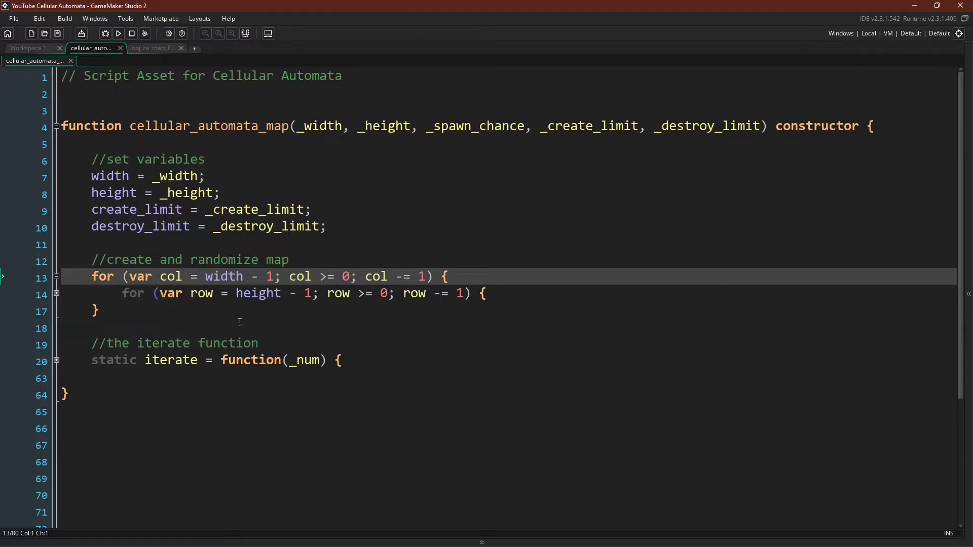
key(Down)
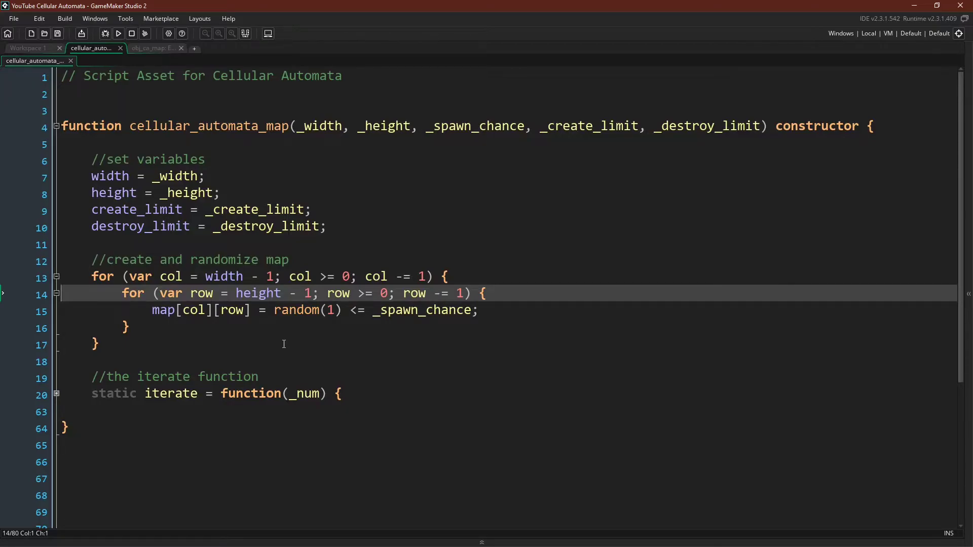
click(259, 324)
scroll(202, 332, down, 1)
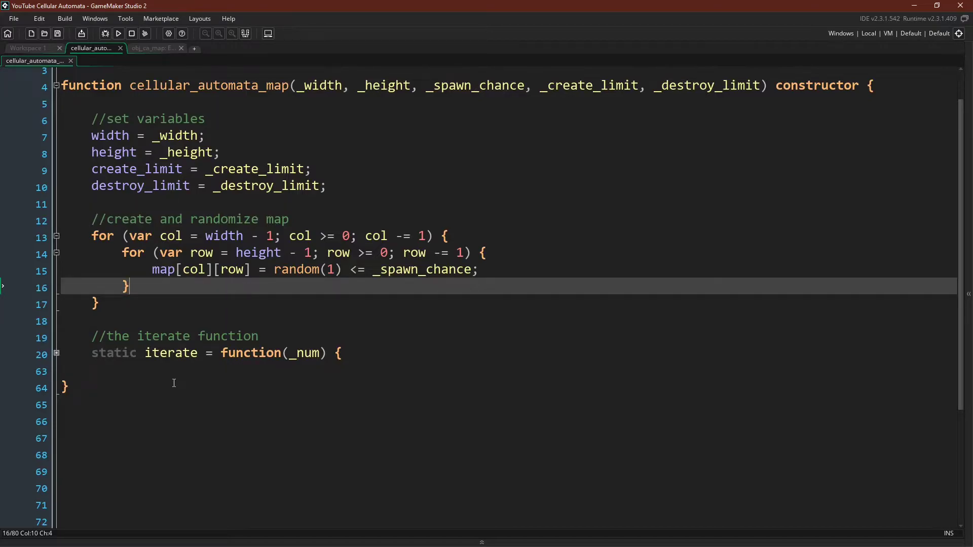
Unfold the iterate function and the repeat block inside it.
click(192, 356)
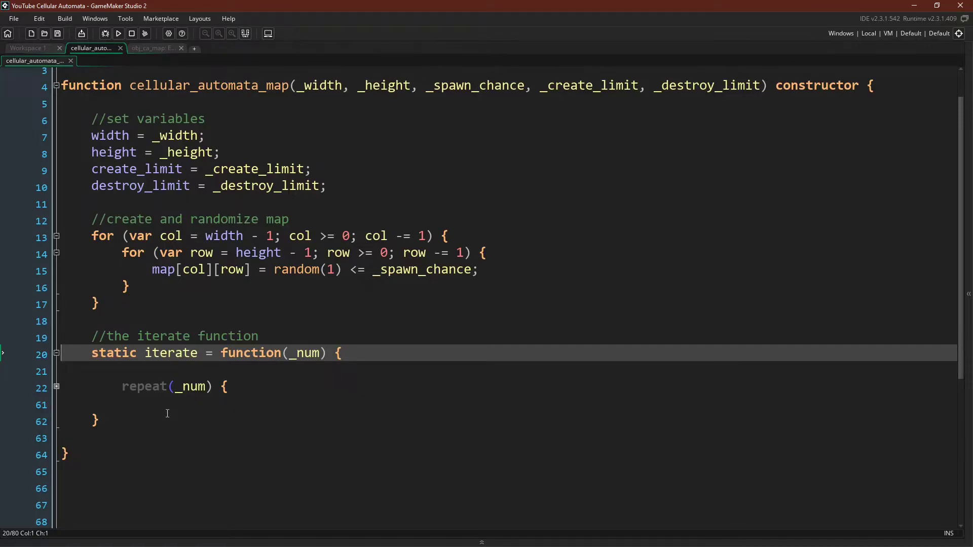
key(Down)
key(Down)
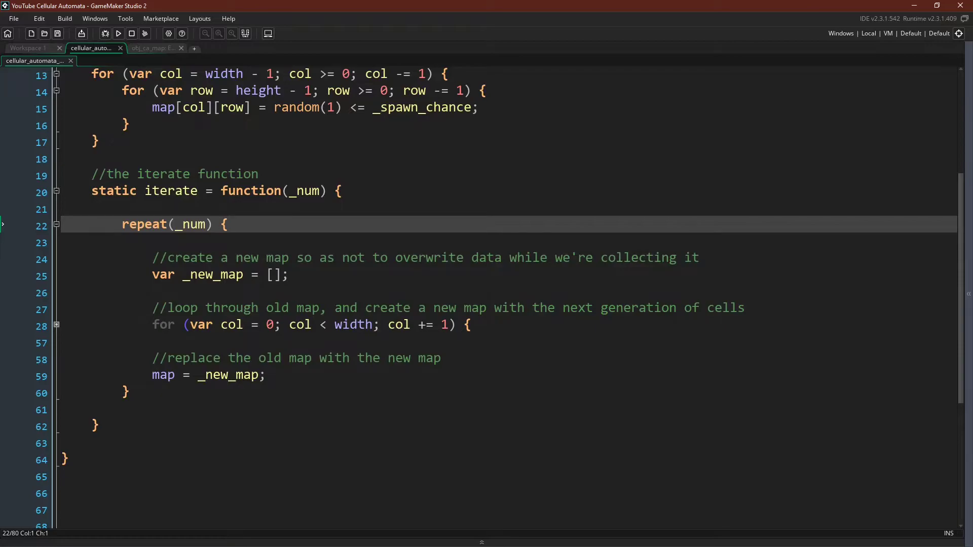
Review iterate's map-replacement, neighbor-count and apply-rules lines, then expand the col_offset loop.
click(344, 377)
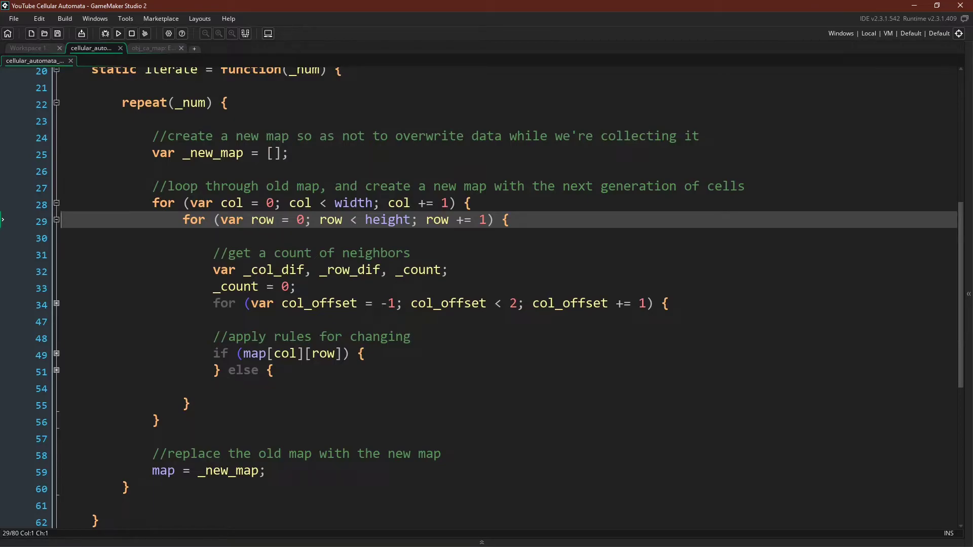
click(320, 252)
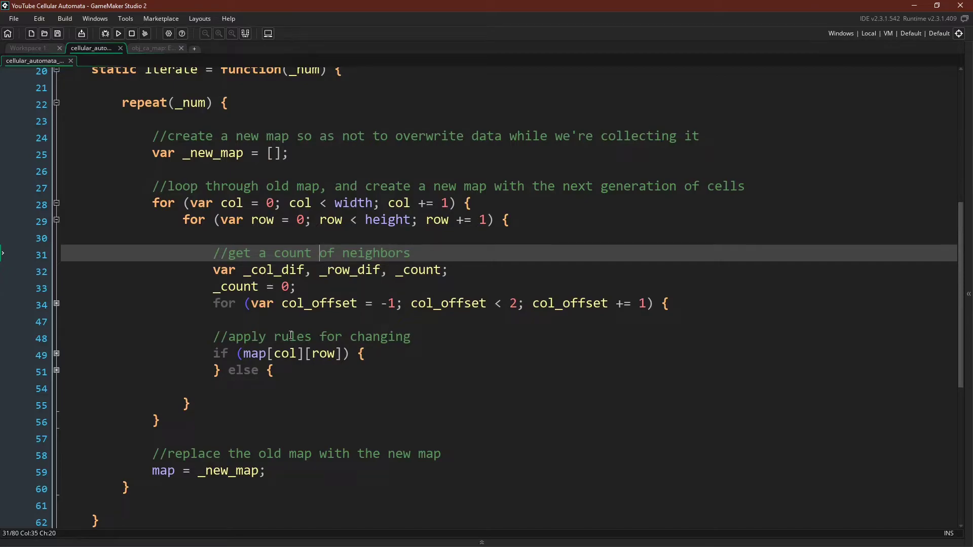
click(290, 336)
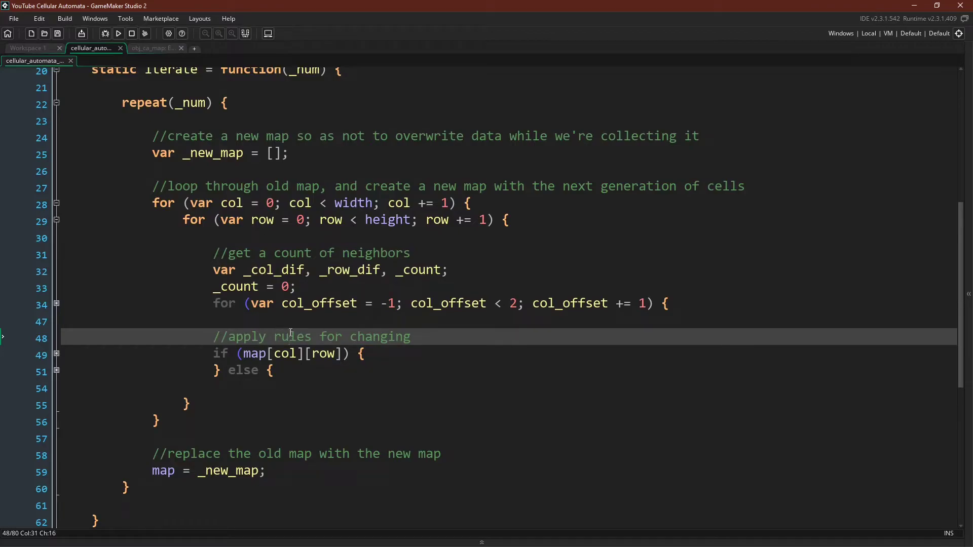
click(35, 305)
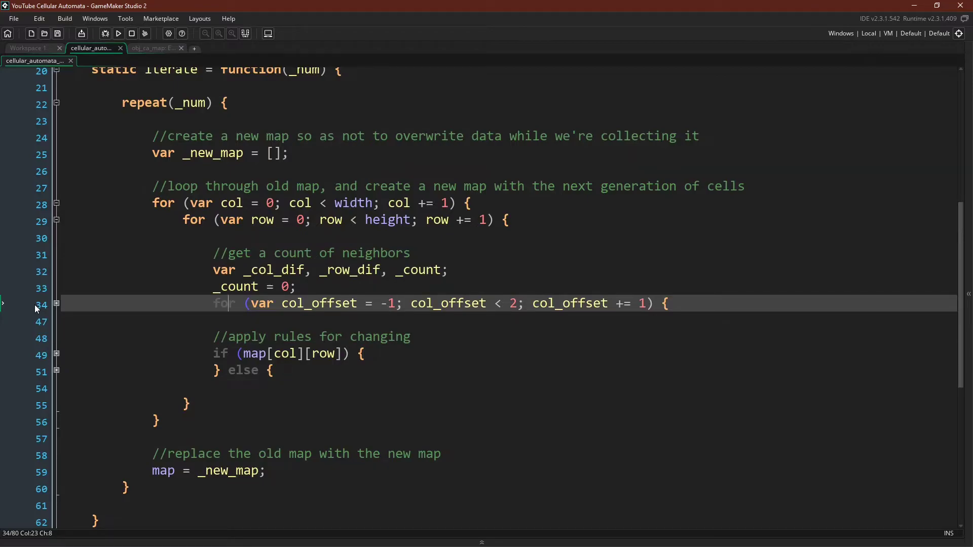
click(56, 305)
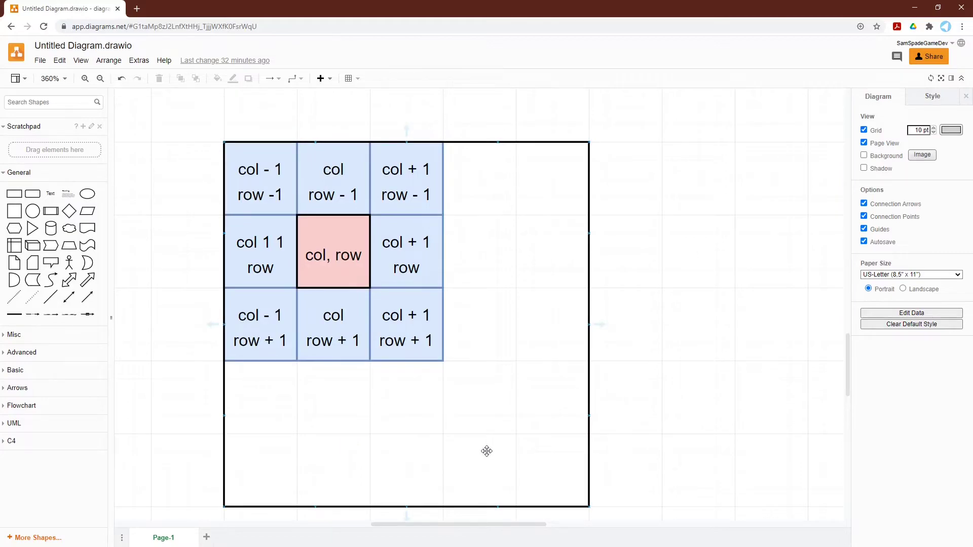
click(486, 451)
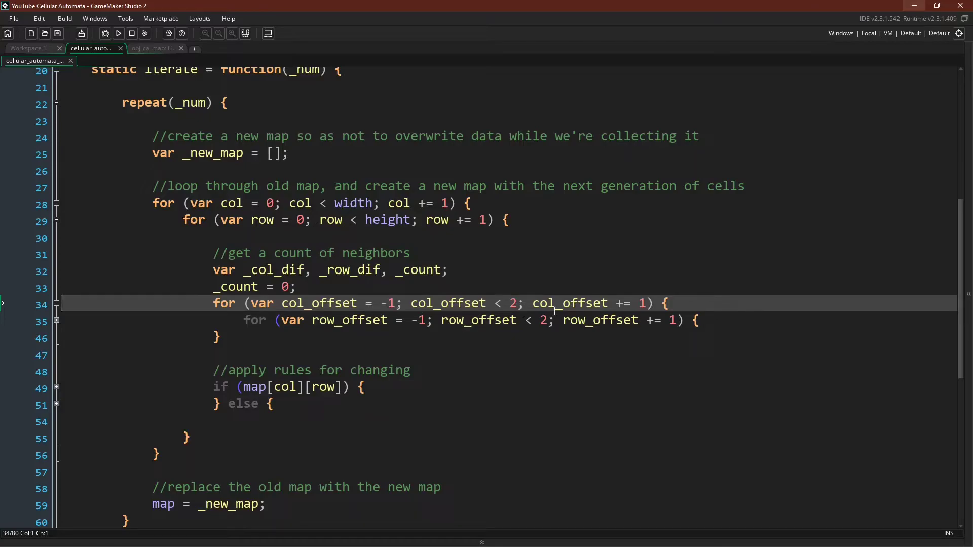
Unfold the row_offset loop at line 35.
key(Down)
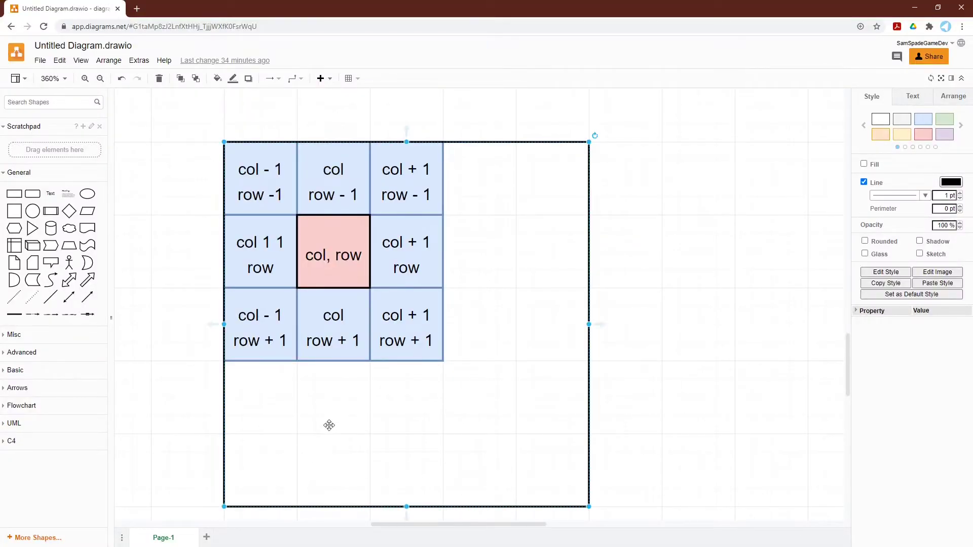
Shift the outer square one cell right and down onto the centre cell, then minimise draw.io.
drag(321, 401, 395, 474)
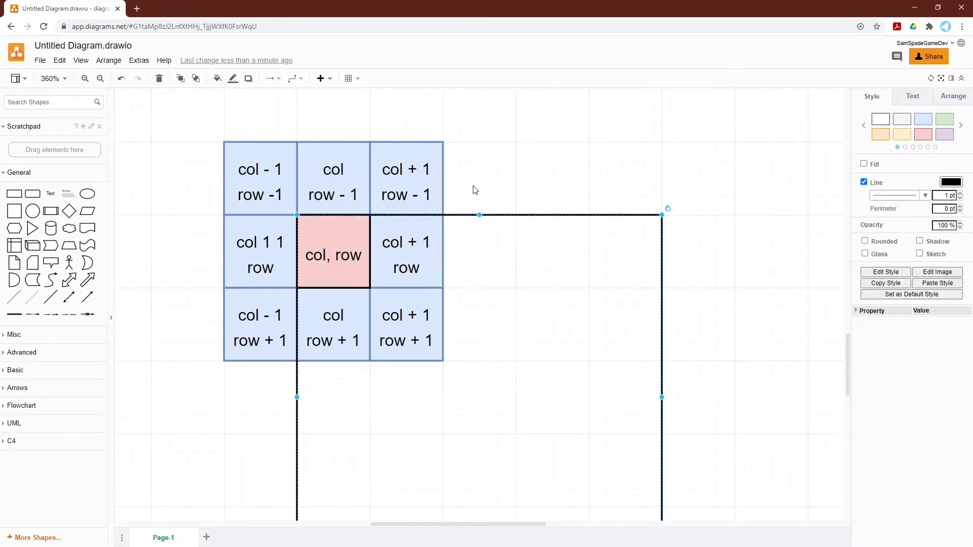
click(914, 8)
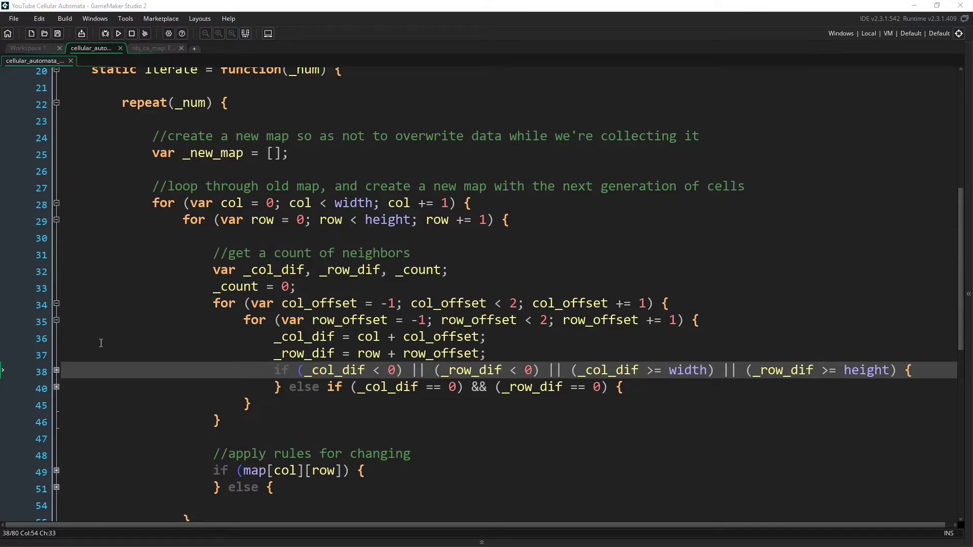
Expand the out-of-bounds check at line 38 and the centre-cell skip at line 40.
click(56, 369)
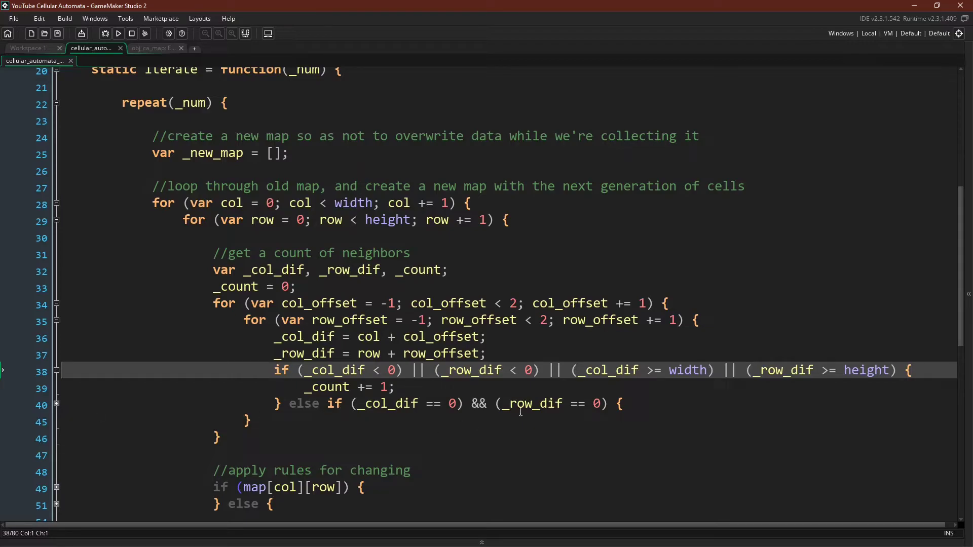
key(Down)
key(Down)
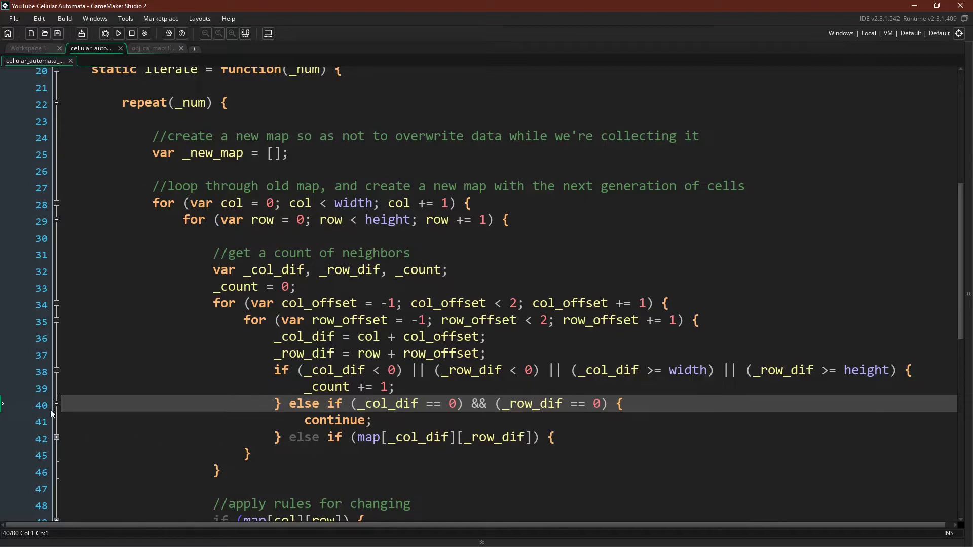
Expand the live-neighbour counting branch of the iterate function.
click(57, 439)
scroll(483, 403, down, 1)
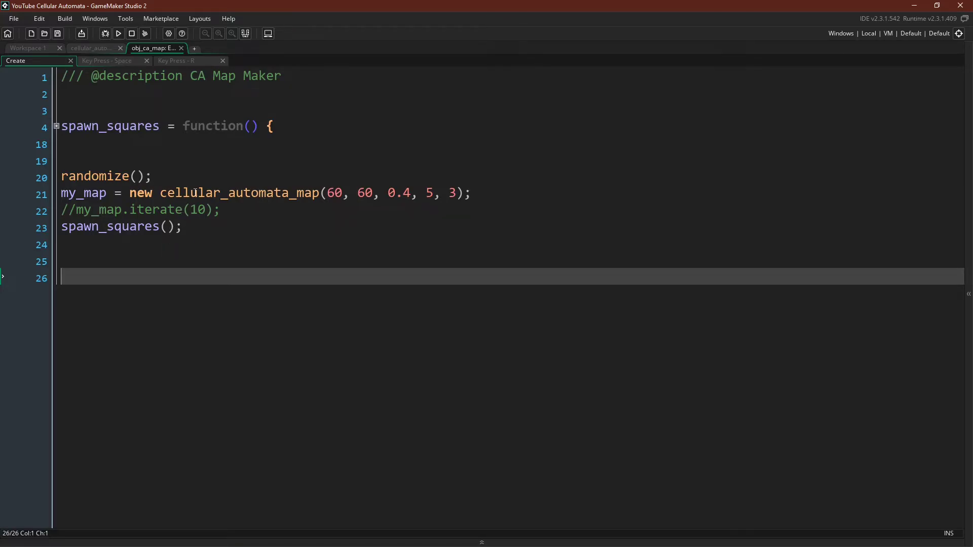
Review the cellular_automata_map arguments: spawn chance 0.4 and destroy limit 3.
click(328, 193)
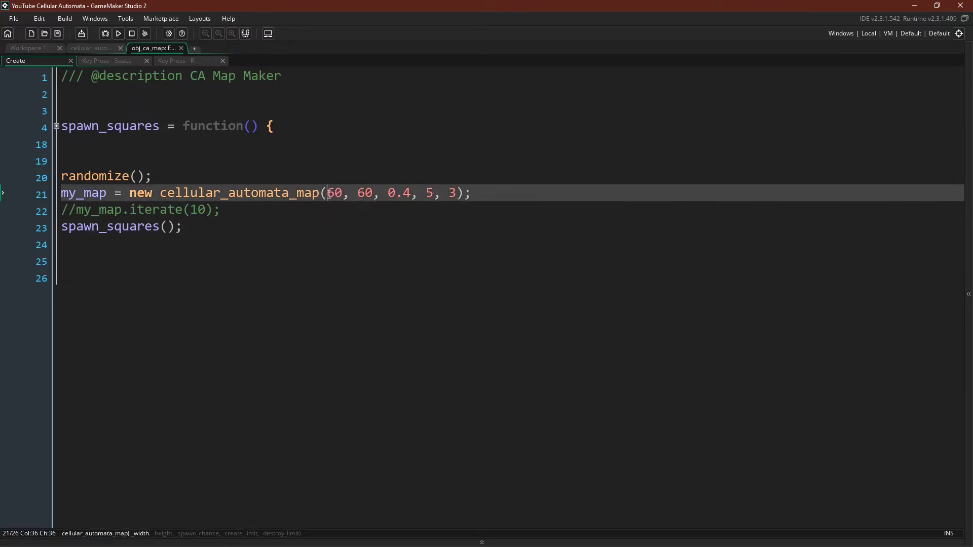
click(363, 193)
click(397, 193)
click(449, 194)
Uncomment my_map.iterate(10), expand spawn_squares, and bring up the R key's game_restart() code.
click(200, 211)
key(ctrl+shift+k)
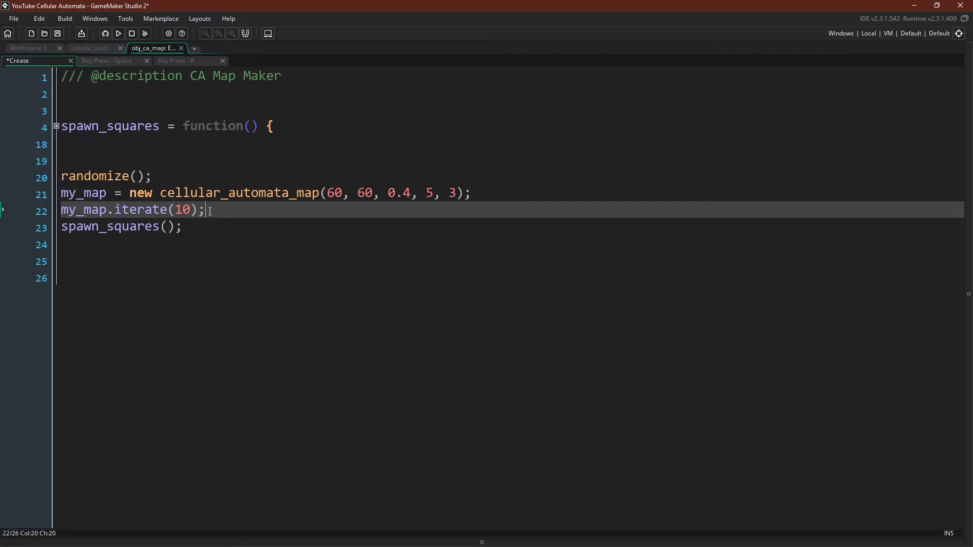
key(shift+Up)
key(shift+Home)
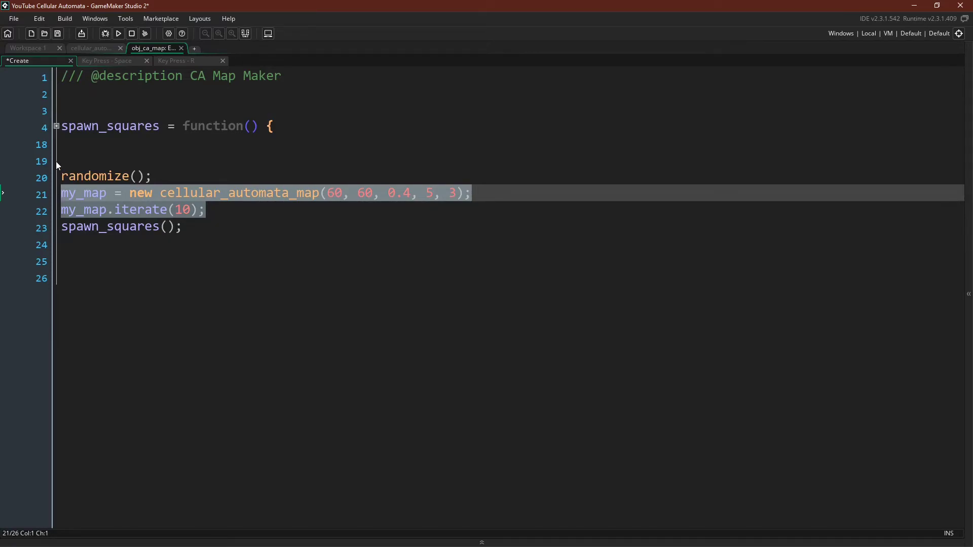
click(55, 126)
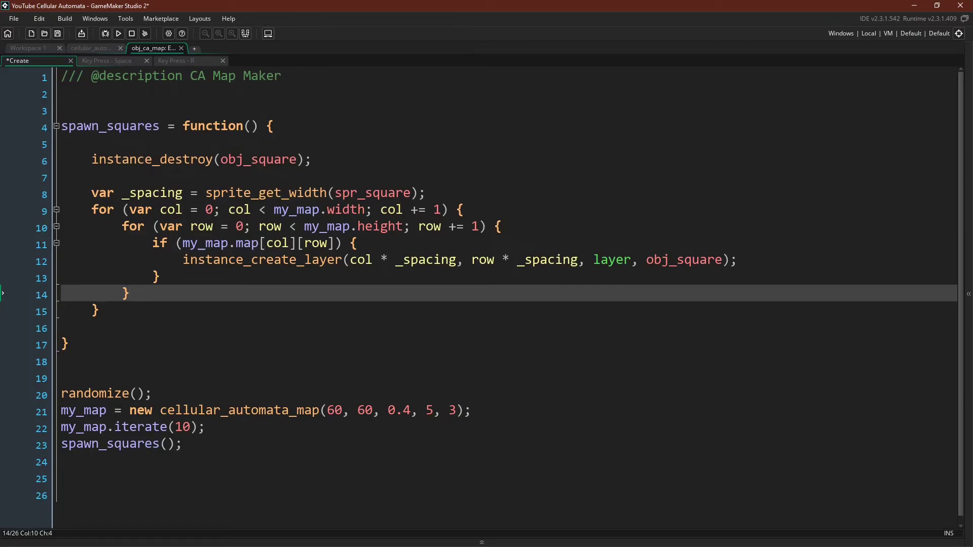
key(ctrl+Tab)
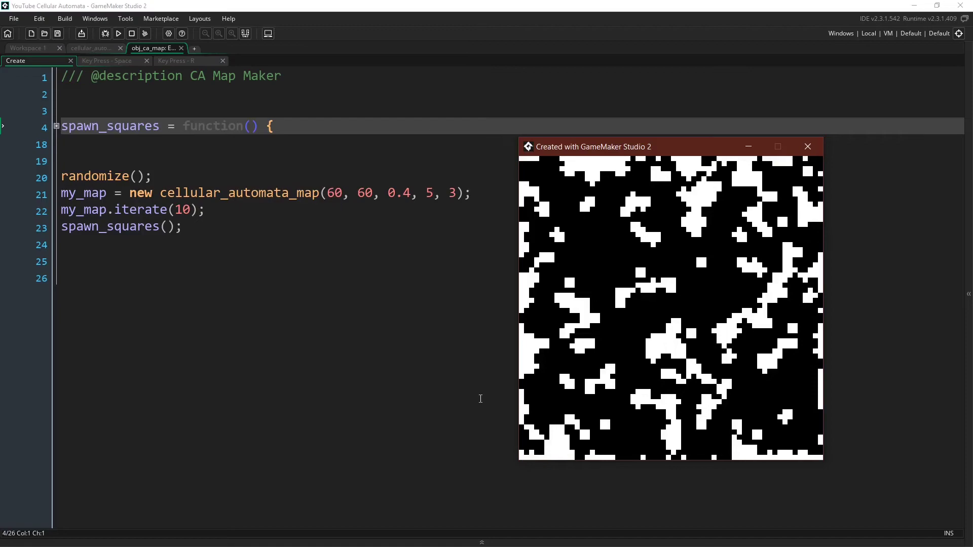
Regenerate the running cave map twice into new random patterns.
key(space)
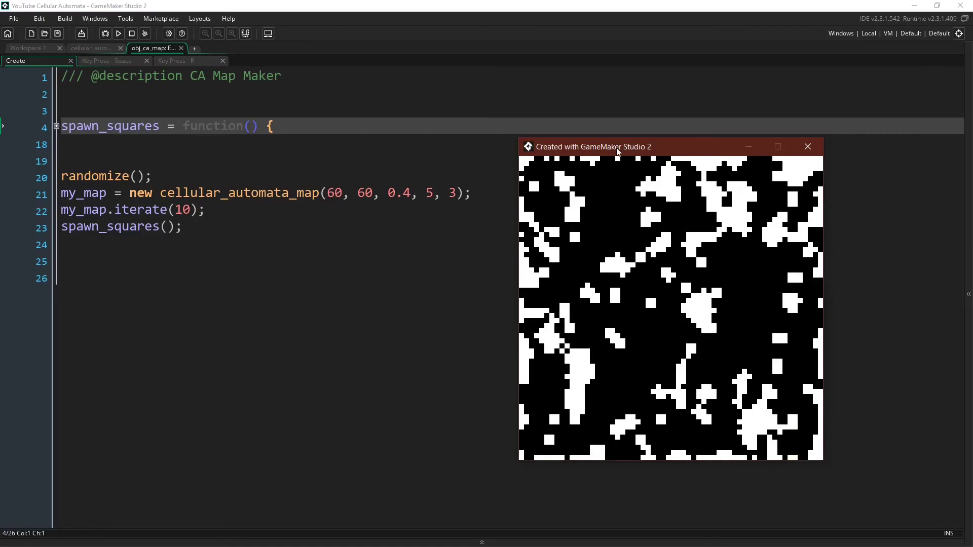
key(space)
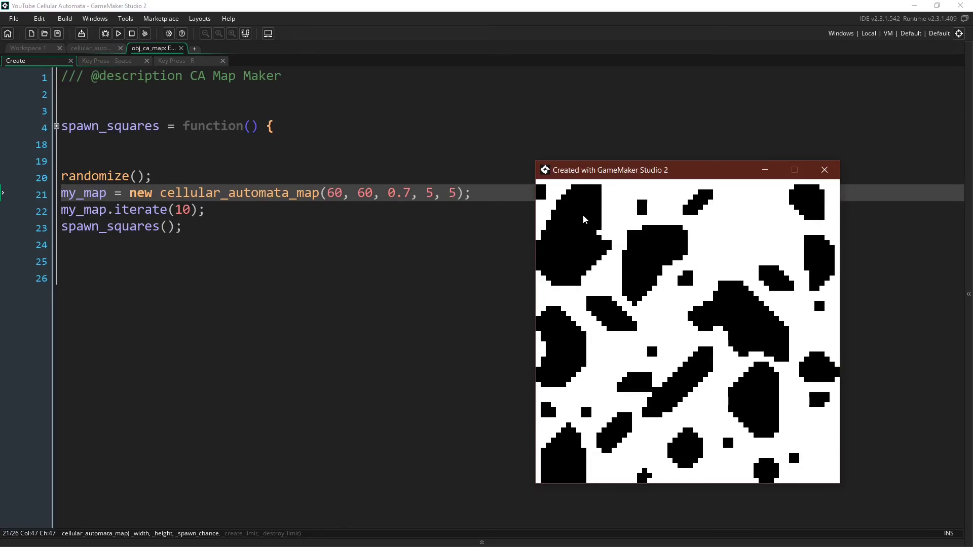
Regenerate the 0.7-spawn, limit-5 map three times, then return to the map-creation code.
key(space)
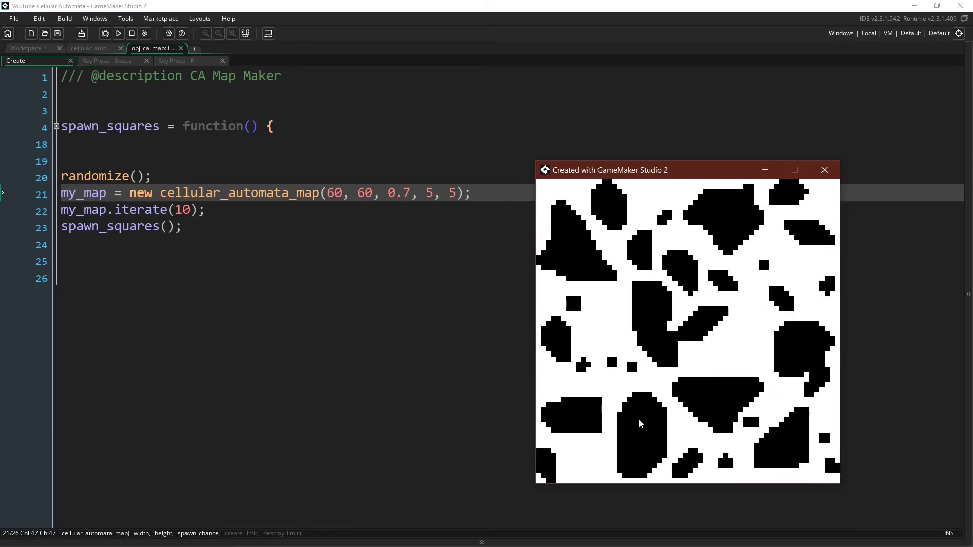
key(space)
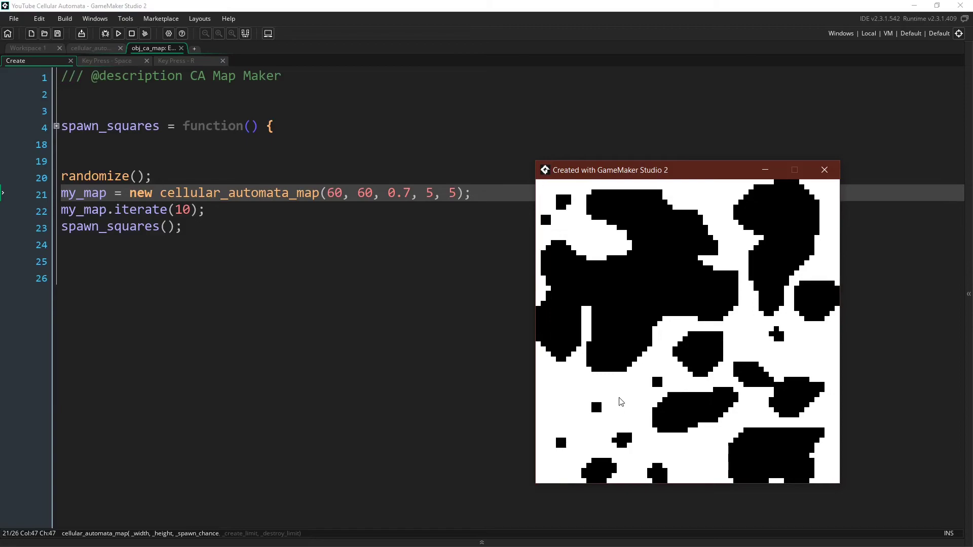
key(space)
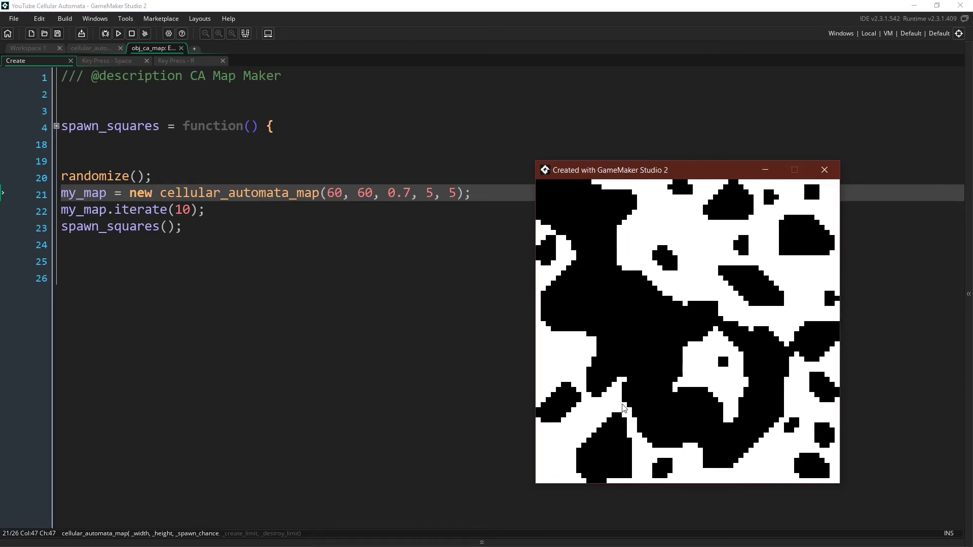
click(449, 193)
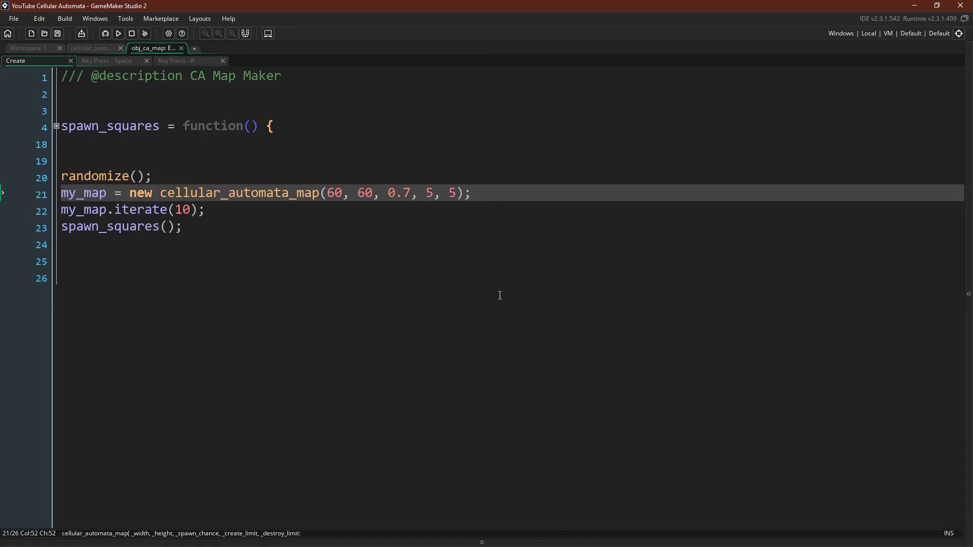
Comment out my_map.iterate(10) and bring up the Space key event code.
triple_click(158, 210)
key(ctrl+k)
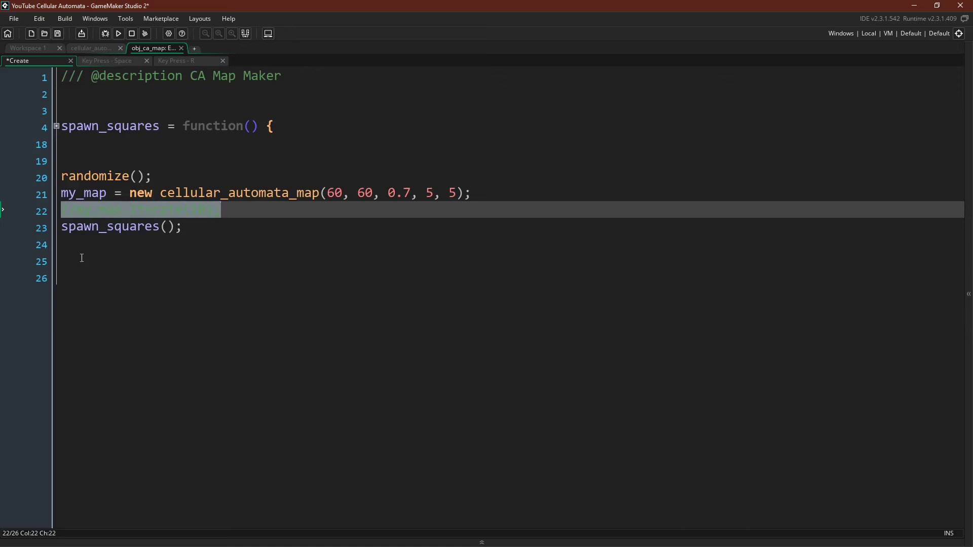
key(ctrl+Tab)
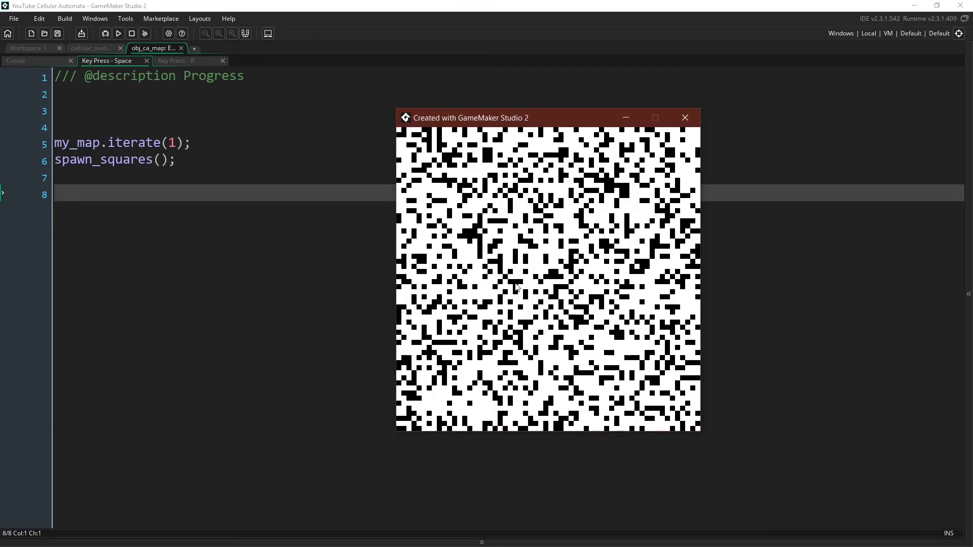
Step the noisy map four generations until the black clusters merge.
key(space)
key(space)
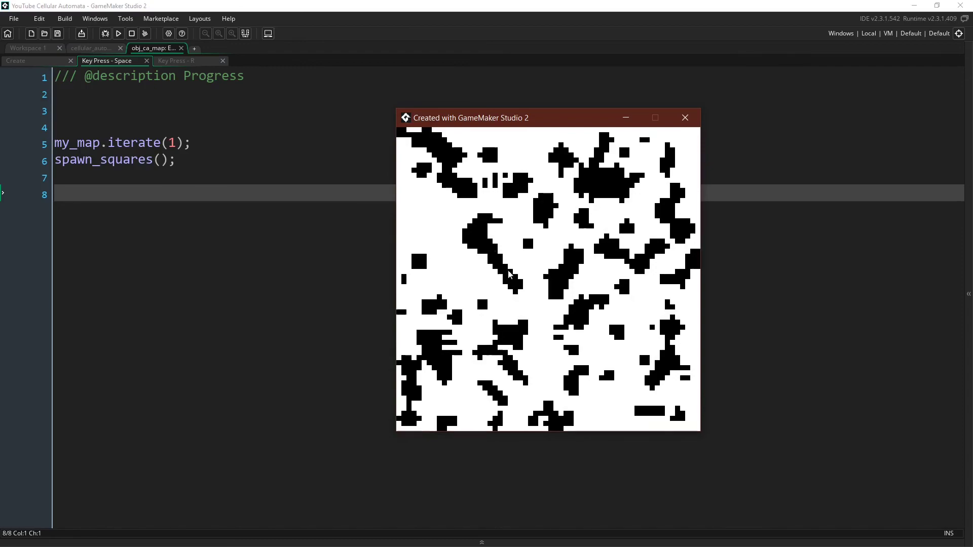
key(space)
key(space)
key(space)
key(space)
key(space)
key(space)
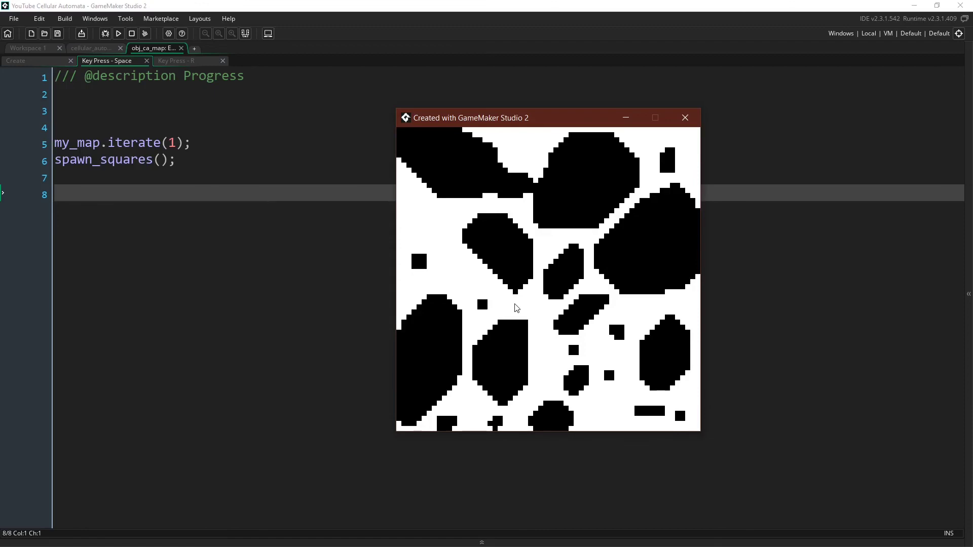
key(space)
key(space)
key(space)
key(space)
key(space)
key(space)
key(space)
key(space)
key(space)
key(space)
key(space)
key(space)
key(space)
key(space)
key(space)
key(space)
key(space)
key(space)
key(space)
key(space)
key(space)
key(space)
key(space)
key(space)
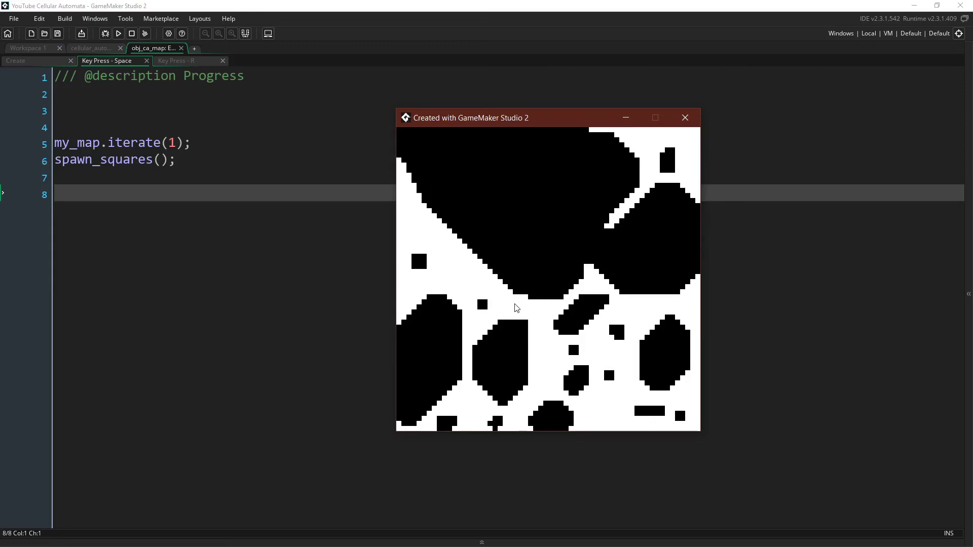
key(space)
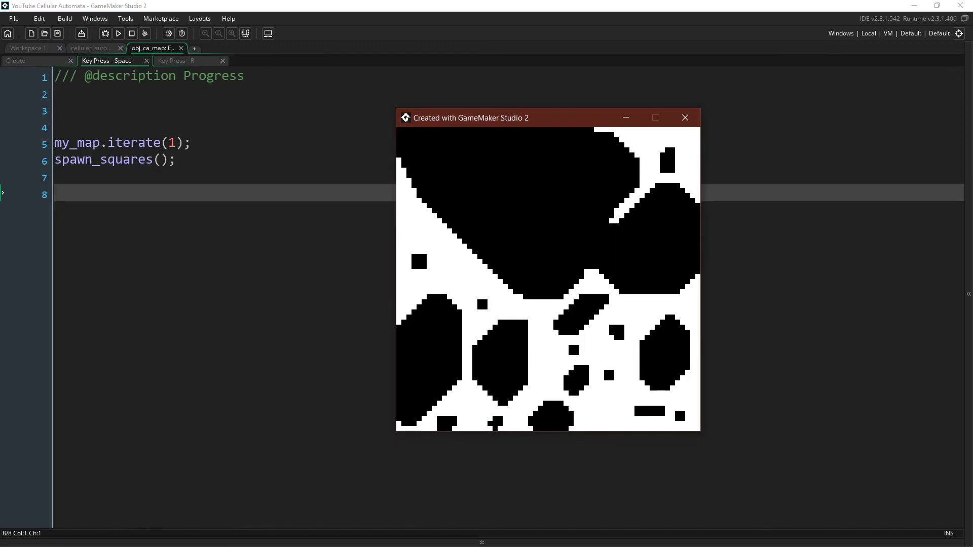